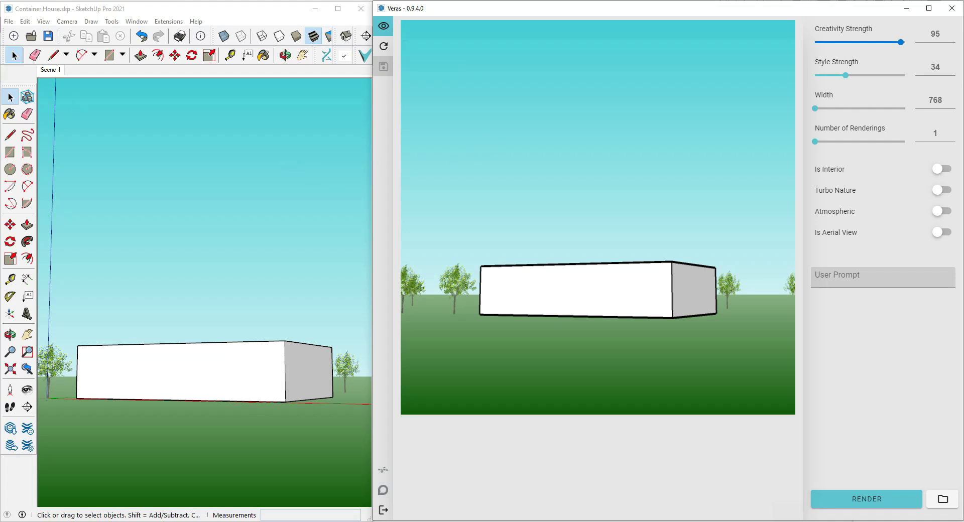
- Switch to OneNote and copy the modern wood building prompt text from the Veras Text Prompts page
{"action": "mouse_move", "coordinate": [0, 151]}
{"action": "left_mouse_down"}
{"action": "mouse_move", "coordinate": [0, 138]}
{"action": "mouse_move", "coordinate": [59, 98]}
{"action": "mouse_move", "coordinate": [280, 47]}
{"action": "left_mouse_up"}
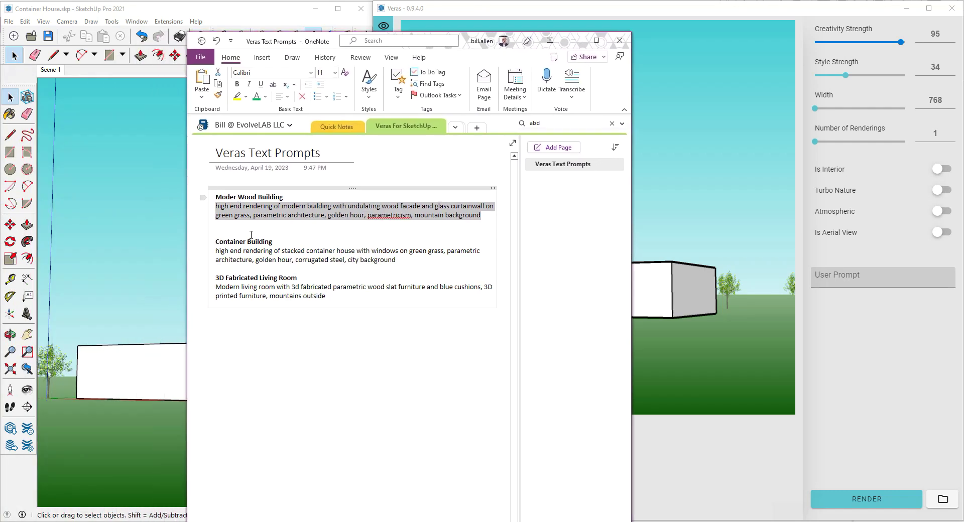
{"action": "left_click", "coordinate": [458, 220]}
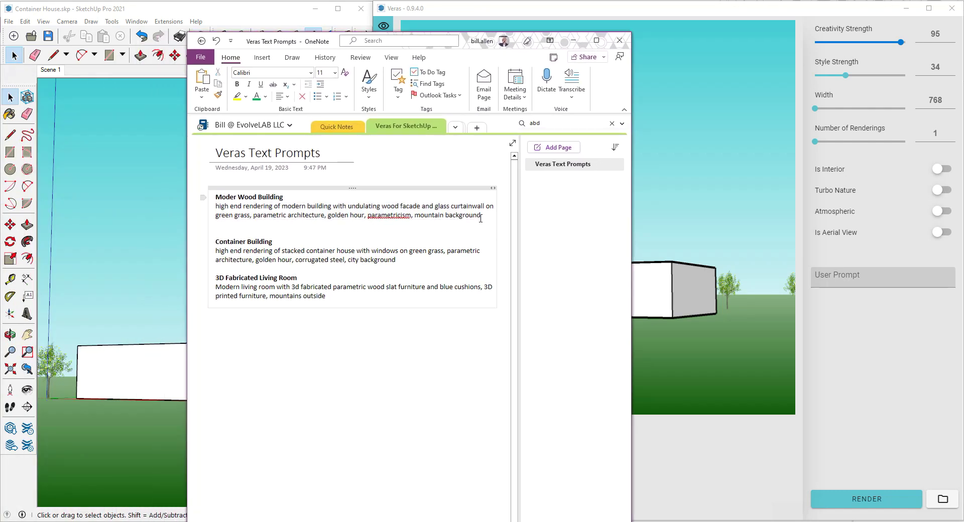
{"action": "left_click_drag", "start_coordinate": [482, 216], "coordinate": [214, 207]}
{"action": "key", "text": "ctrl+c"}
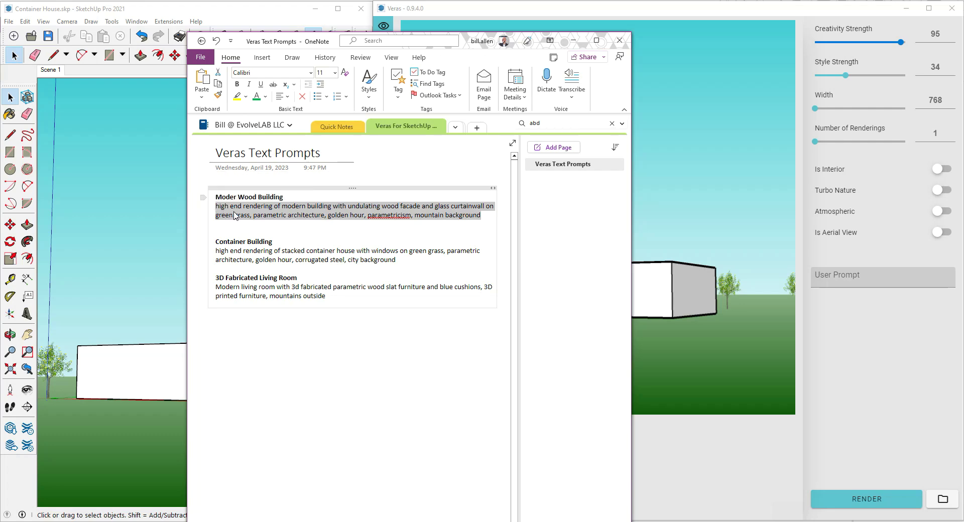
{"action": "left_click", "coordinate": [573, 40]}
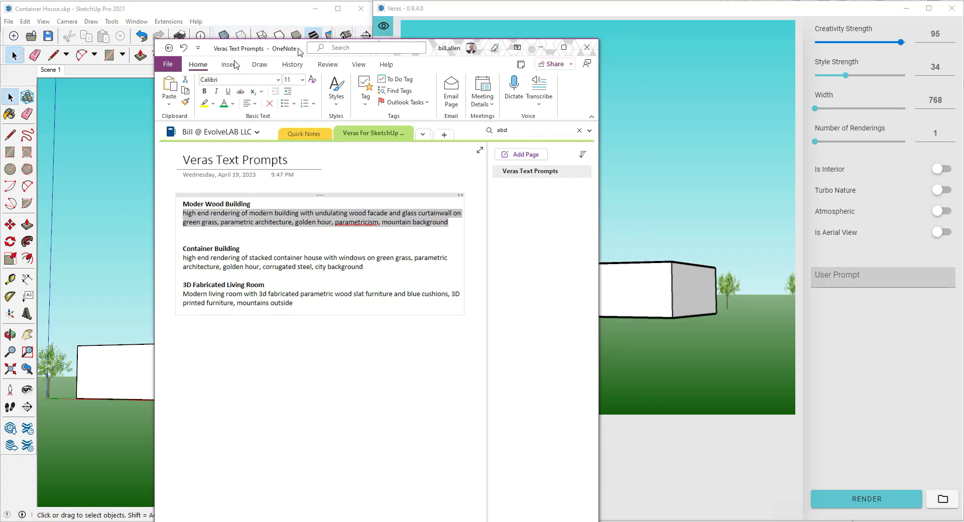
- Paste the modern wood building text as the Veras user prompt and render the view
{"action": "left_click", "coordinate": [842, 282]}
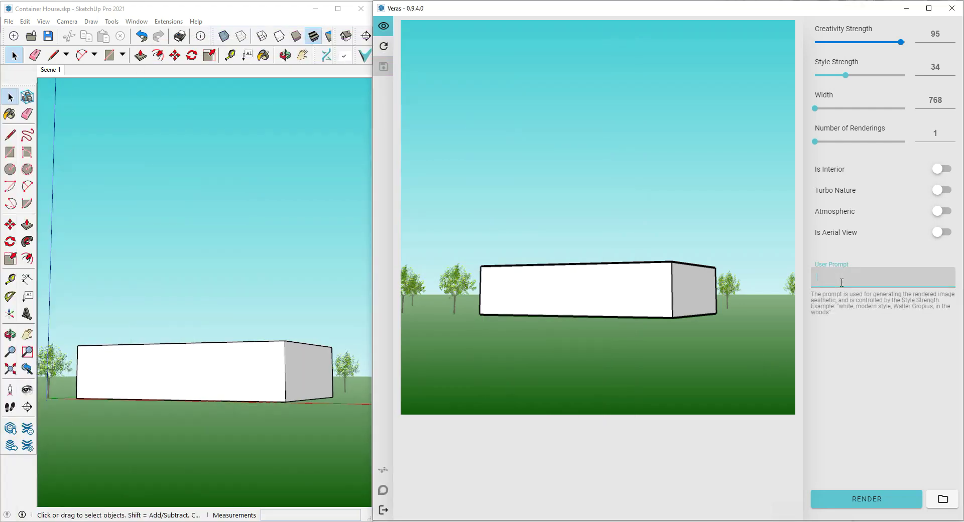
{"action": "key", "text": "ctrl+v"}
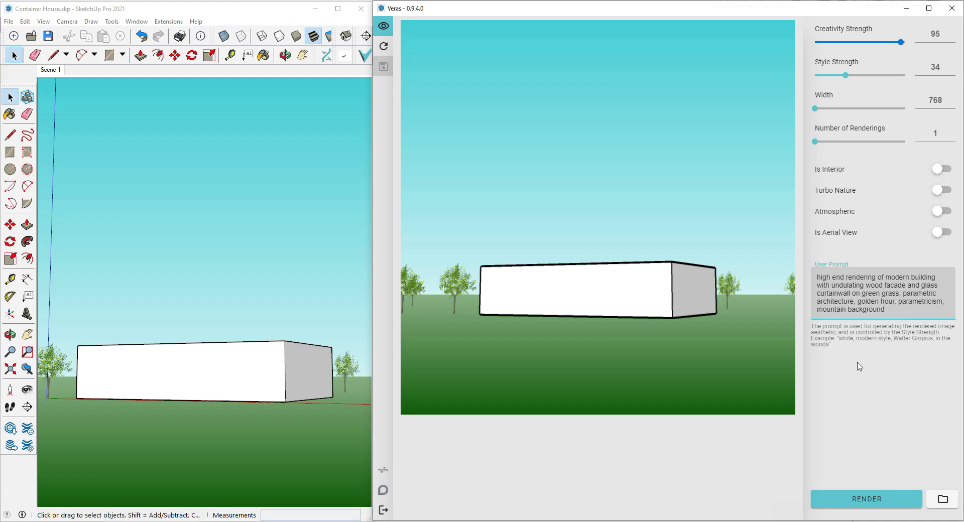
{"action": "left_click", "coordinate": [877, 499]}
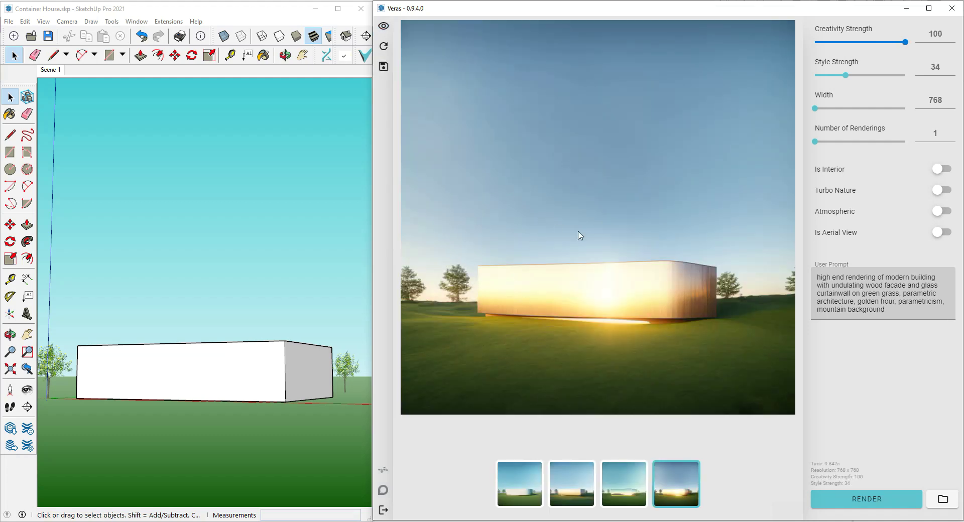
- Select the whole box in the SketchUp model and stack a copy directly on top of it
{"action": "left_click", "coordinate": [301, 319]}
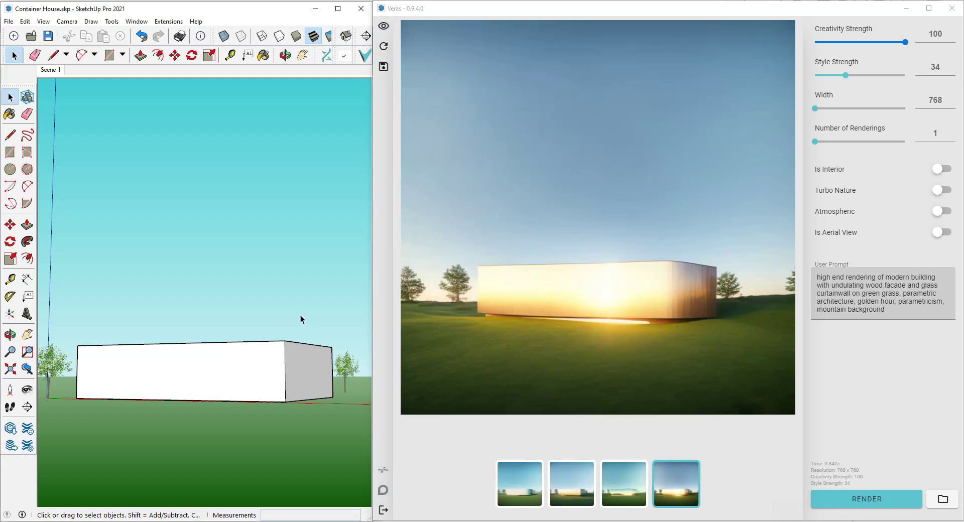
{"action": "key", "text": "ctrl+z"}
{"action": "left_click_drag", "start_coordinate": [69, 317], "coordinate": [342, 441]}
{"action": "left_click", "coordinate": [175, 58]}
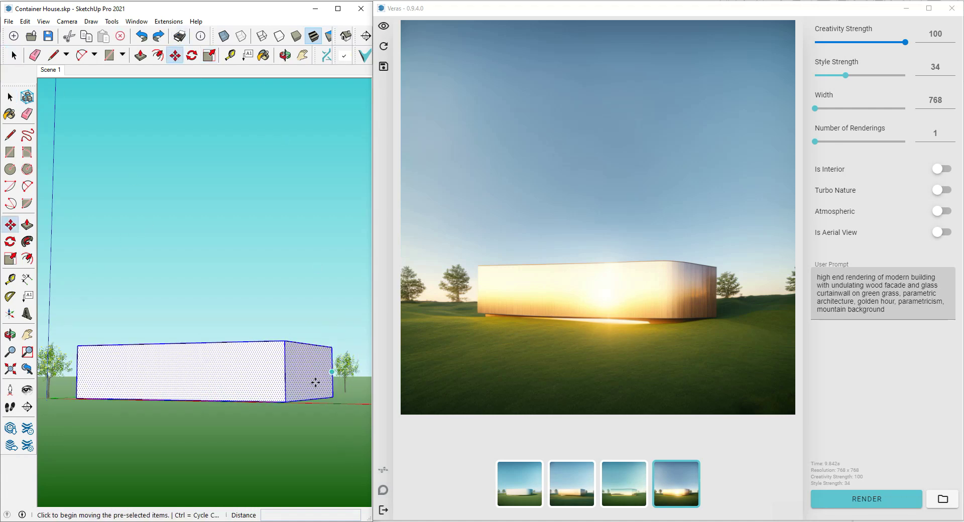
{"action": "key", "text": "ctrl"}
{"action": "left_click", "coordinate": [285, 402]}
{"action": "left_click", "coordinate": [286, 342]}
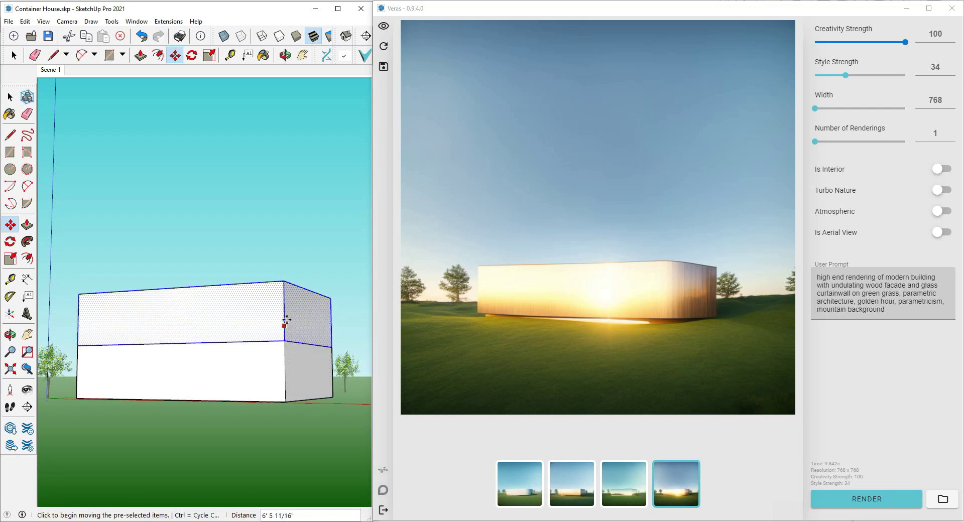
- Stack three more box copies upward, each directly on top of the previous one, and clear the selection
{"action": "key", "text": "ctrl"}
{"action": "left_click", "coordinate": [285, 341]}
{"action": "left_click", "coordinate": [285, 281]}
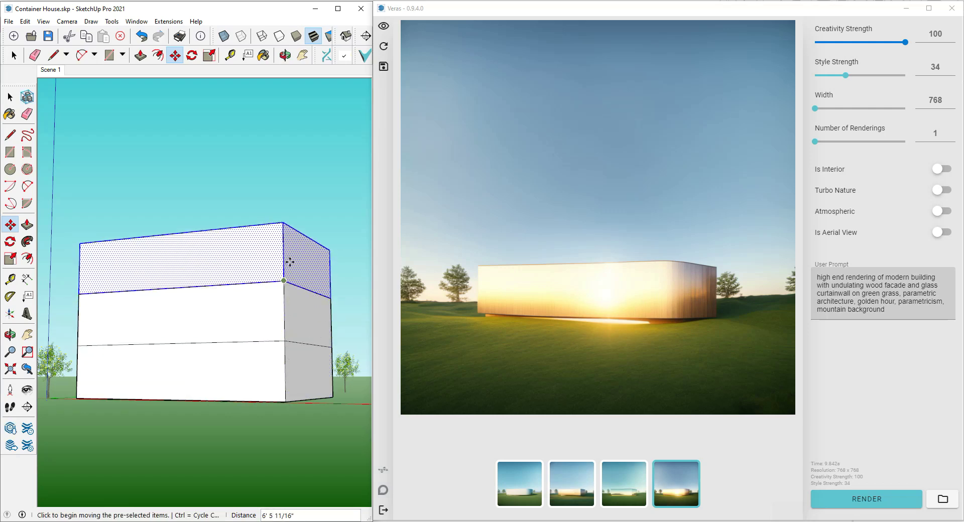
{"action": "key", "text": "ctrl"}
{"action": "left_click", "coordinate": [285, 281]}
{"action": "left_click", "coordinate": [282, 223]}
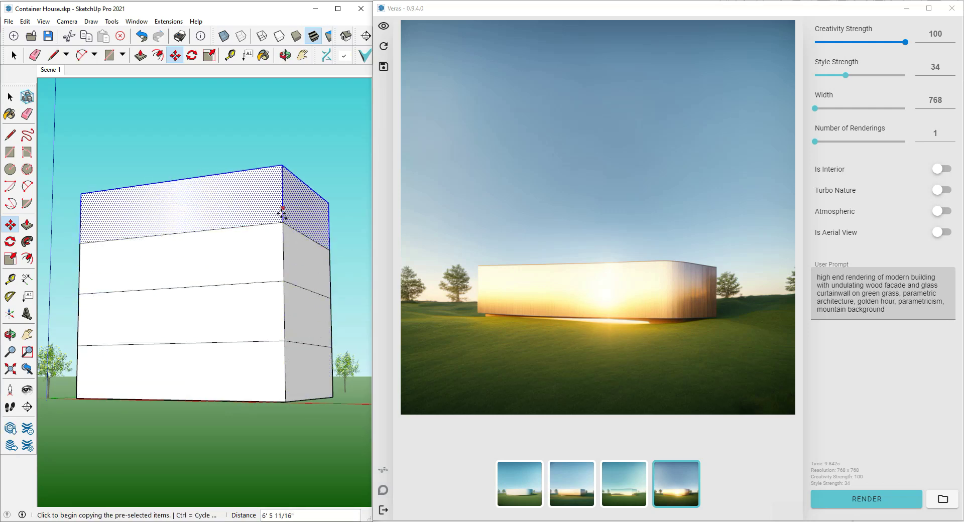
{"action": "key", "text": "ctrl"}
{"action": "left_click", "coordinate": [282, 222]}
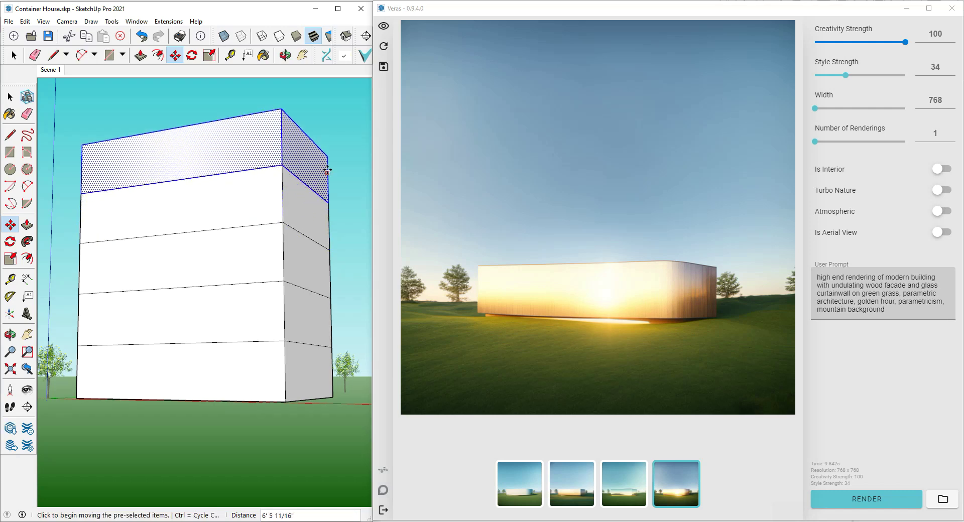
{"action": "left_click", "coordinate": [280, 166]}
{"action": "key", "text": "space"}
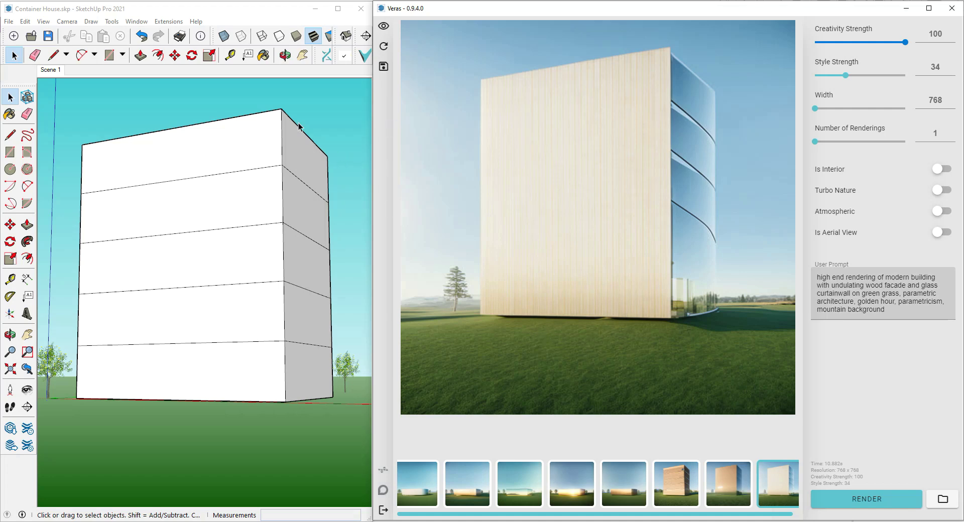
- Push/Pull the short ends of the first, third and fifth boxes and the long fronts of the second and fourth inward to stagger the stack
{"action": "left_click", "coordinate": [141, 56]}
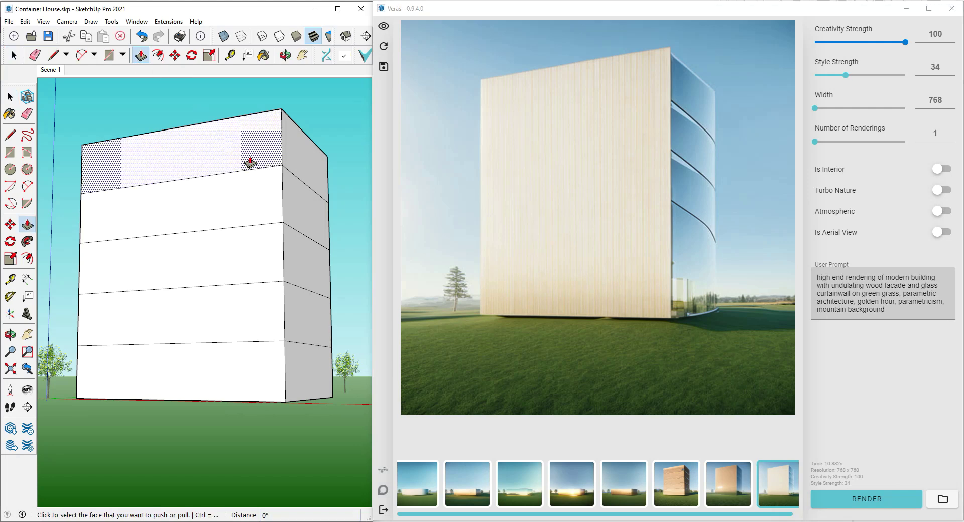
{"action": "left_click", "coordinate": [300, 159]}
{"action": "left_click", "coordinate": [224, 197]}
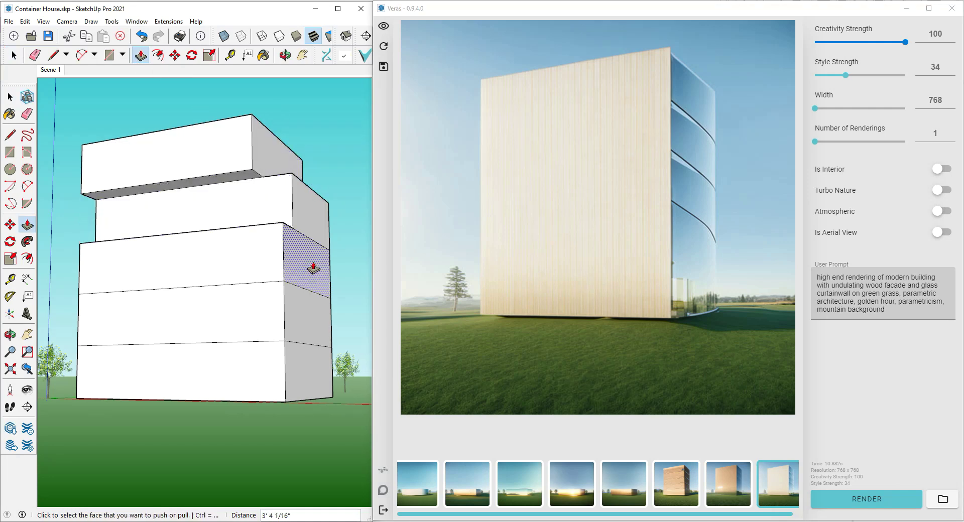
{"action": "left_click", "coordinate": [313, 268]}
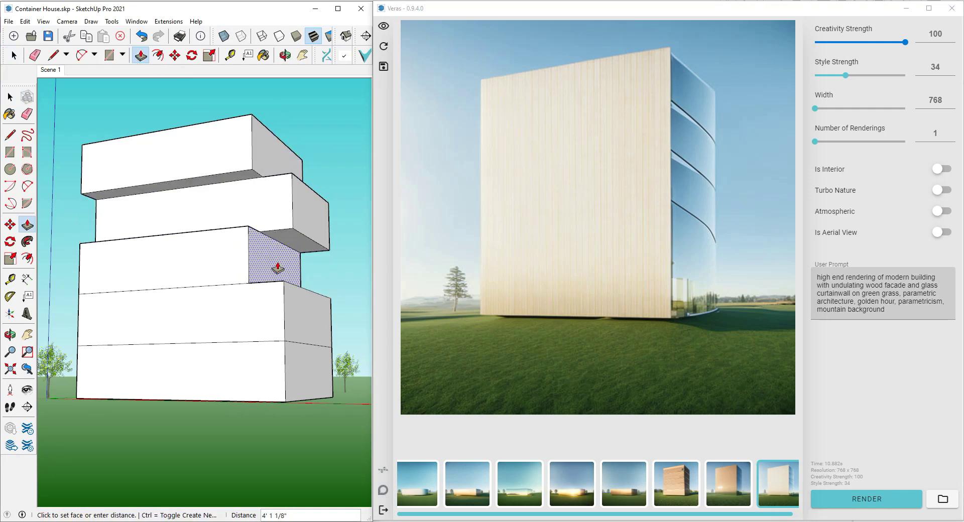
{"action": "left_click", "coordinate": [233, 264]}
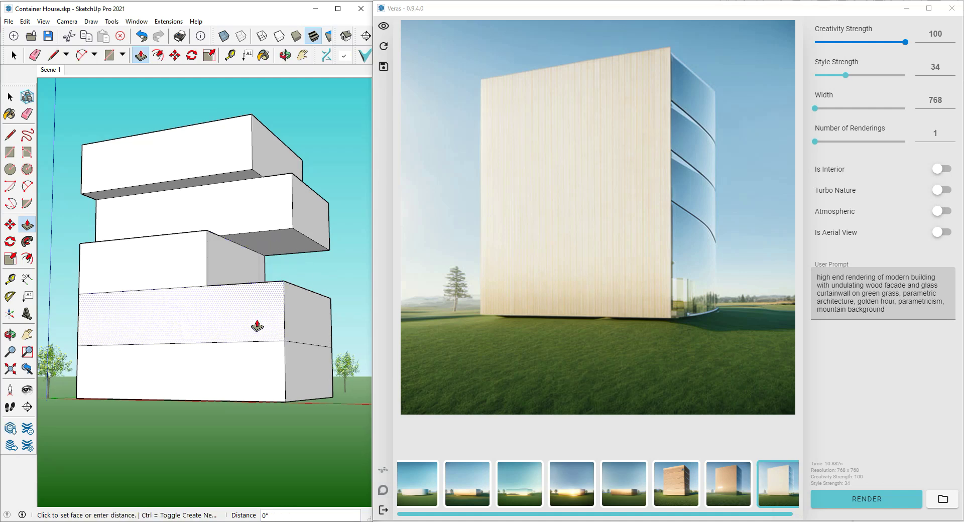
{"action": "left_click", "coordinate": [276, 322]}
{"action": "left_click", "coordinate": [309, 382]}
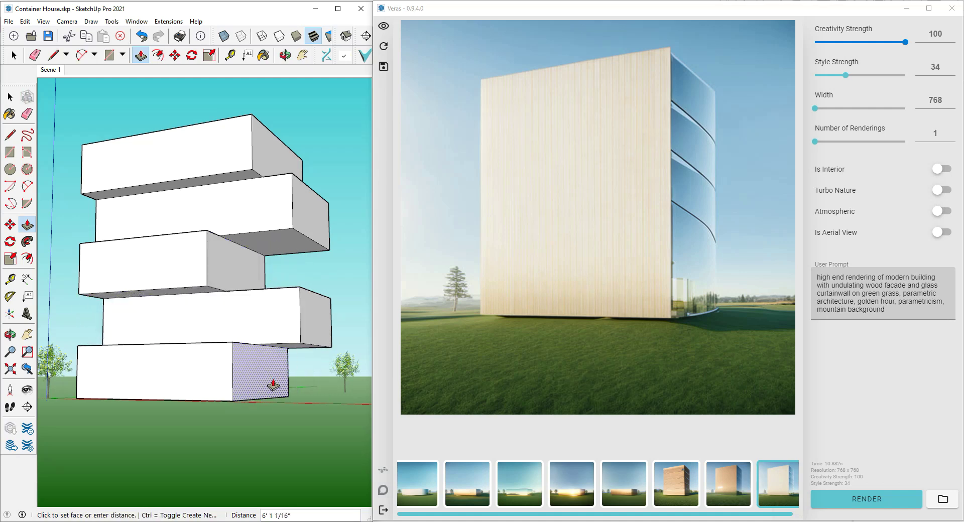
{"action": "left_click", "coordinate": [274, 385]}
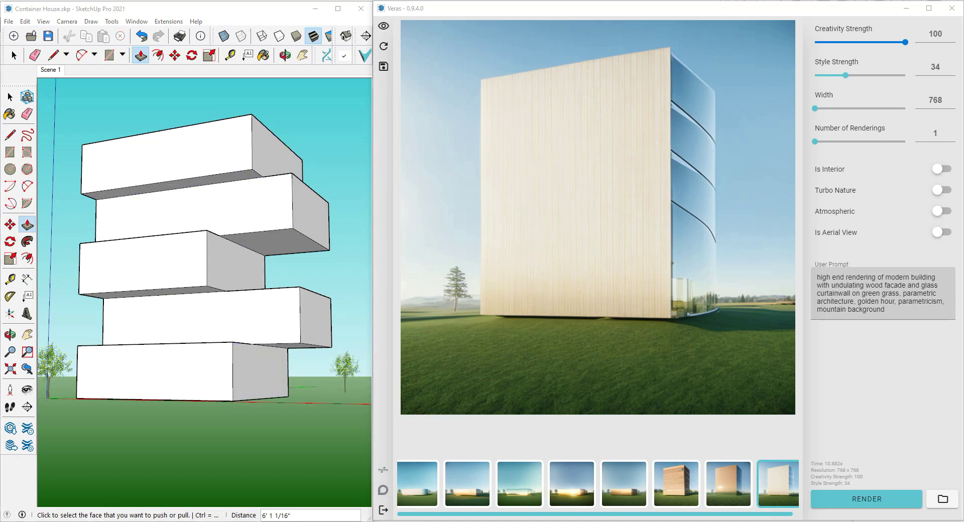
- Switch to OneNote and copy the prompt text under Container Building
{"action": "key", "text": "alt+Tab"}
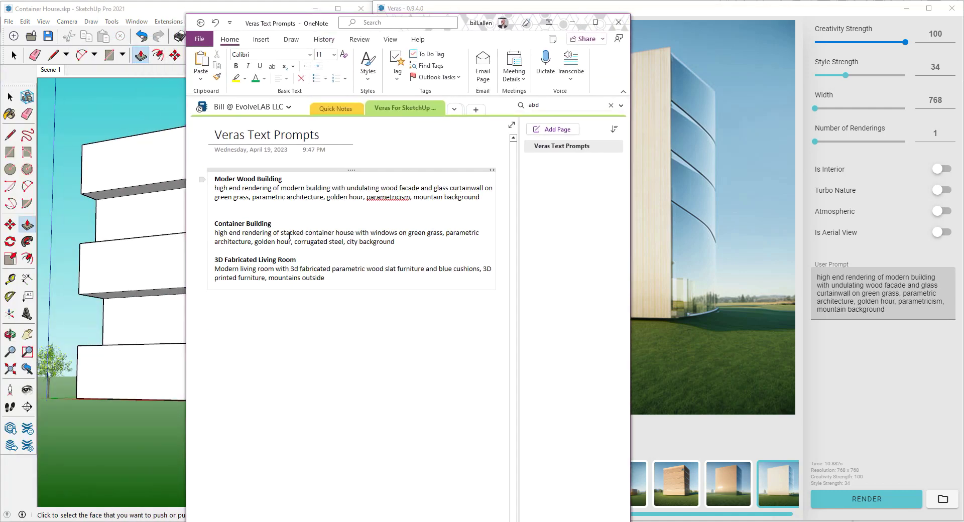
{"action": "left_click_drag", "start_coordinate": [400, 243], "coordinate": [215, 233]}
{"action": "key", "text": "ctrl+c"}
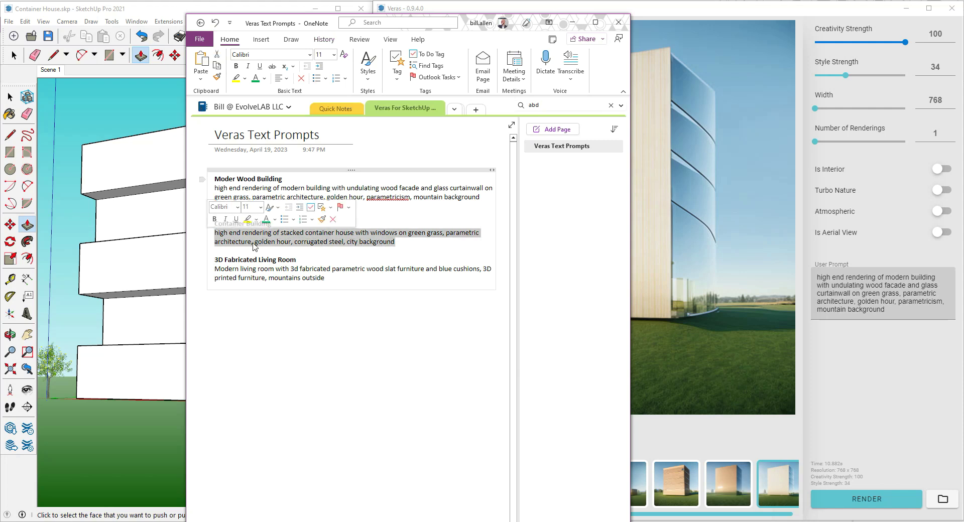
{"action": "left_click", "coordinate": [572, 22]}
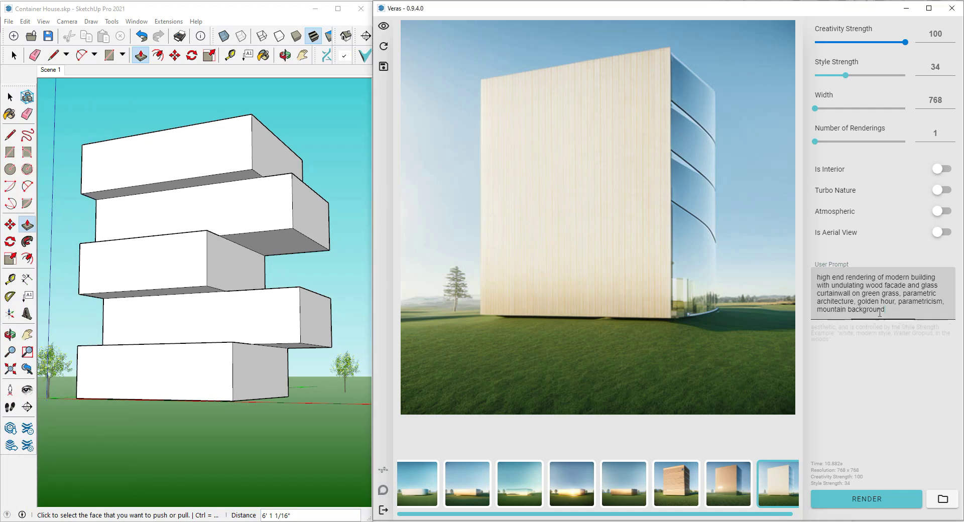
- Replace the Veras user prompt with the copied container house text and render the refreshed view of the staggered stack
{"action": "left_click_drag", "start_coordinate": [886, 310], "coordinate": [795, 275]}
{"action": "key", "text": "ctrl+v"}
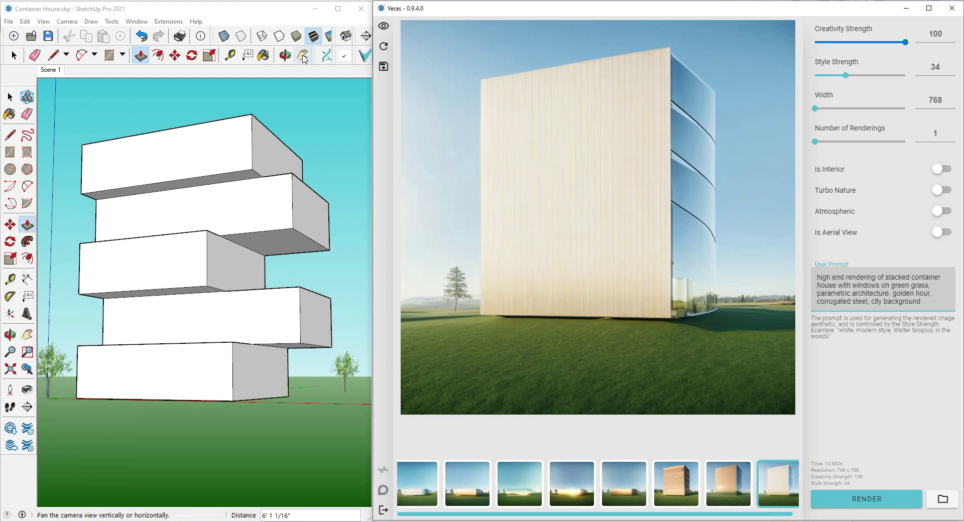
{"action": "left_click", "coordinate": [386, 49]}
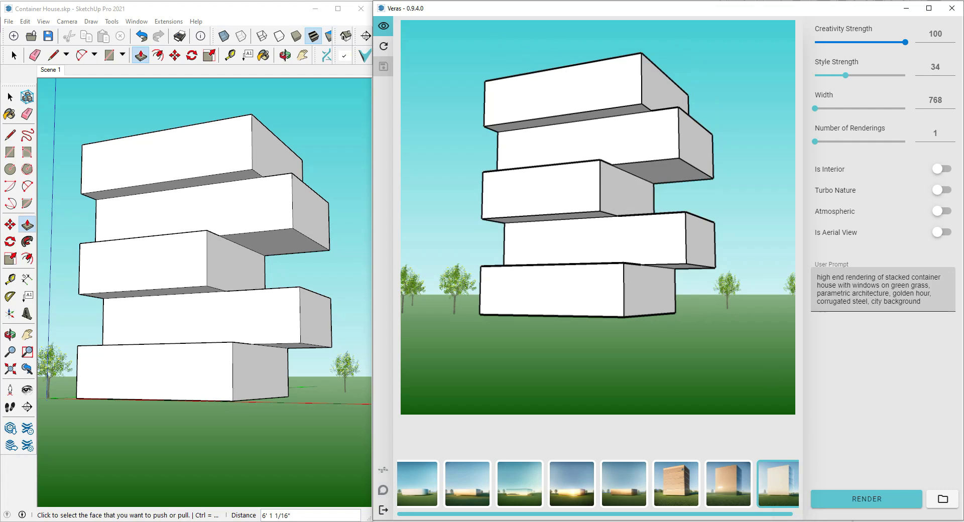
{"action": "left_click", "coordinate": [876, 499]}
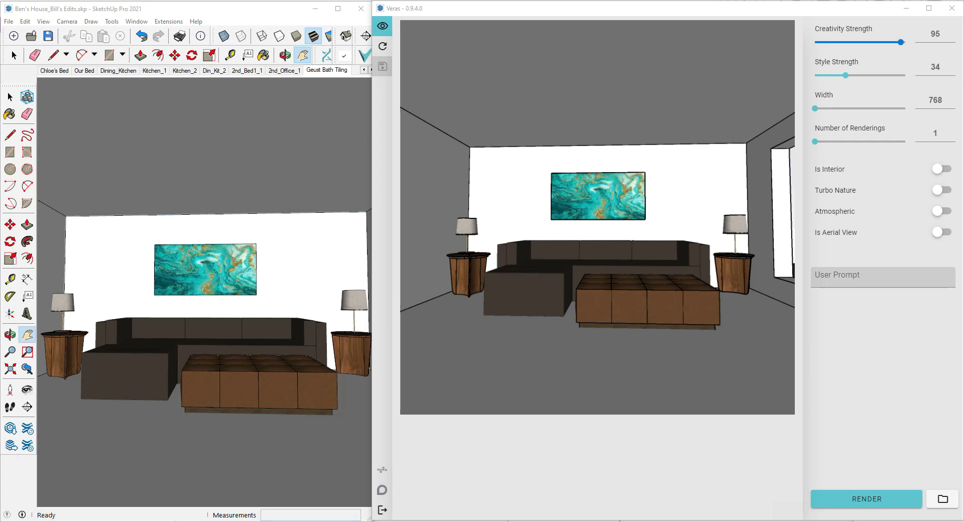
- Switch to OneNote and copy the prompt text under 3D Fabricated Living Room, without its heading
{"action": "key", "text": "alt+Tab"}
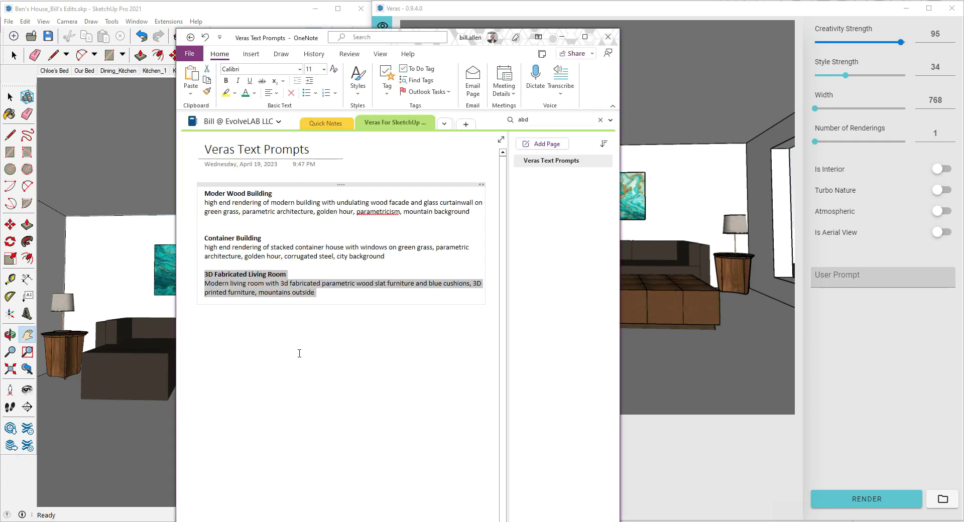
{"action": "left_click_drag", "start_coordinate": [312, 38], "coordinate": [335, 36]}
{"action": "left_click", "coordinate": [328, 244]}
{"action": "left_click_drag", "start_coordinate": [340, 292], "coordinate": [227, 272]}
{"action": "left_click", "coordinate": [345, 291]}
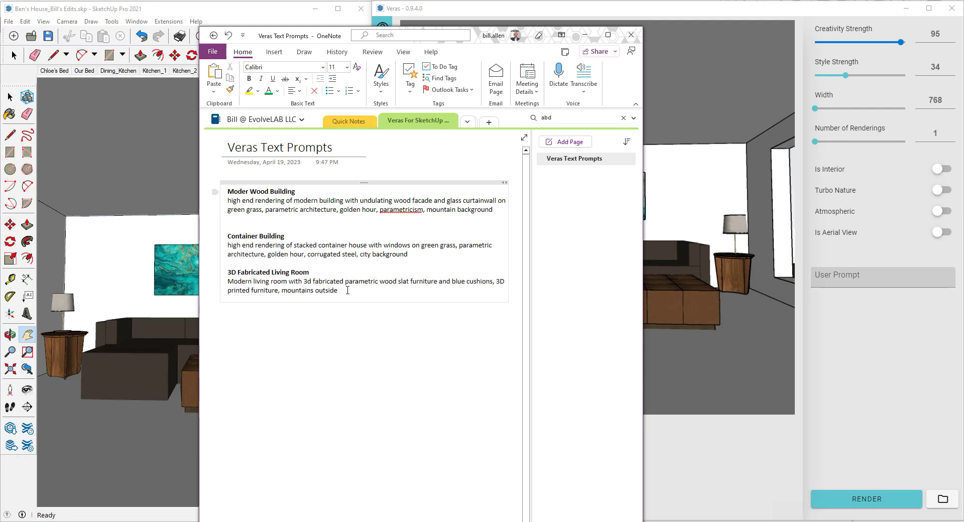
{"action": "left_click", "coordinate": [228, 283], "text": "shift"}
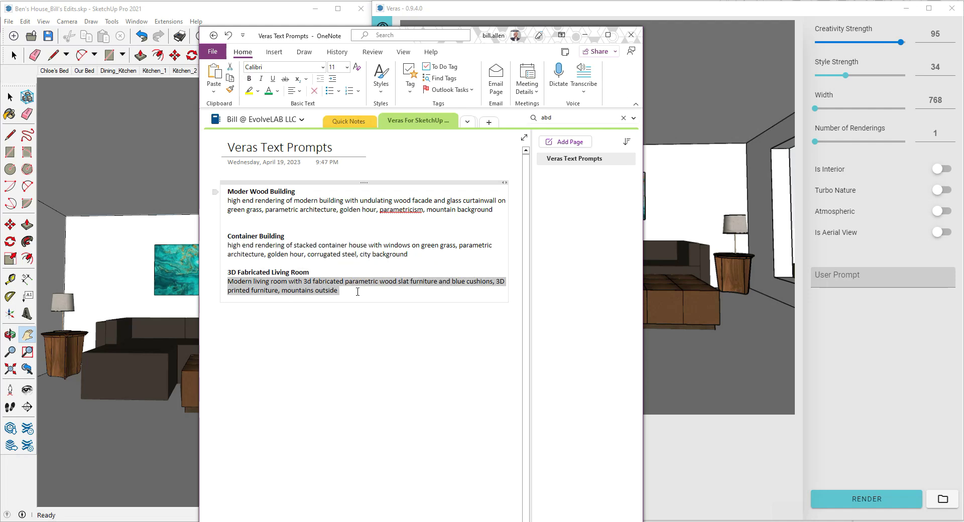
- Paste the living room text as the Veras user prompt, turn on Is Interior and render the living room views
{"action": "left_click", "coordinate": [854, 278]}
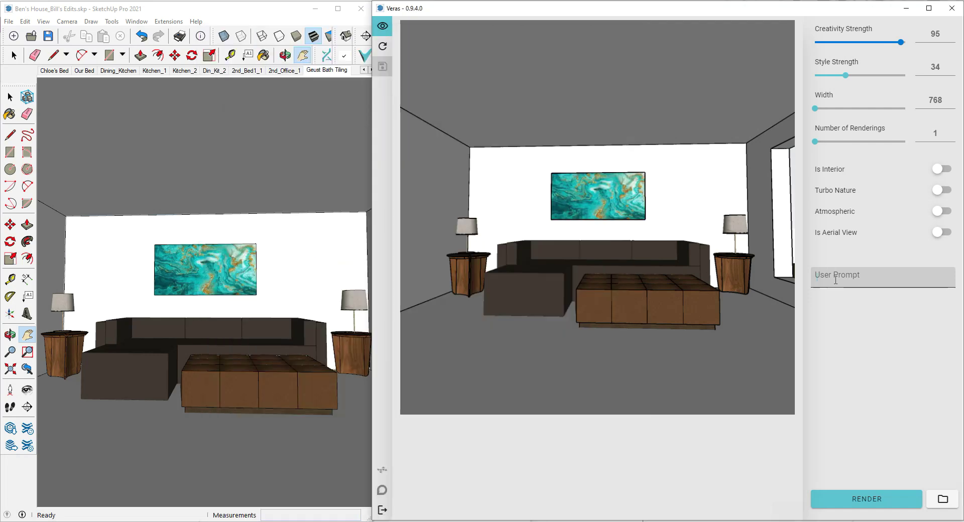
{"action": "key", "text": "ctrl+v"}
{"action": "left_click", "coordinate": [940, 170]}
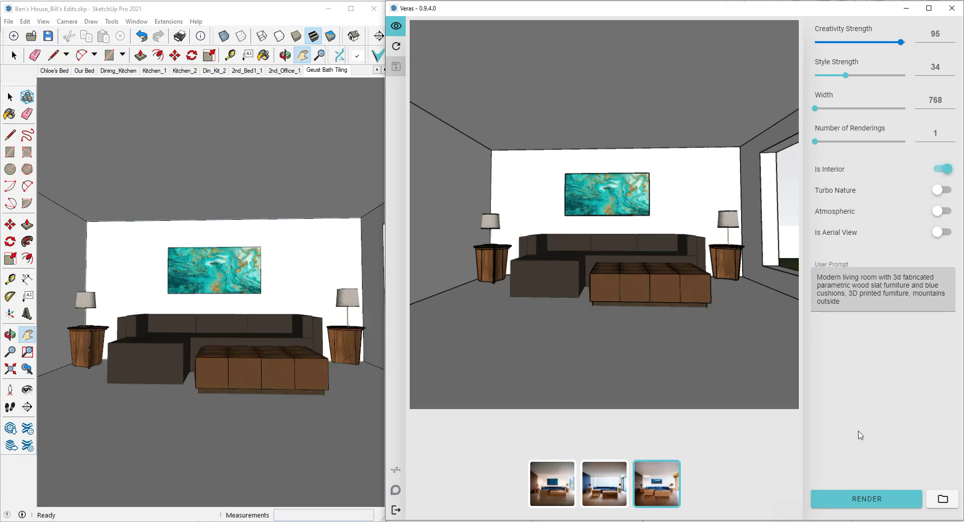
{"action": "left_click", "coordinate": [856, 504]}
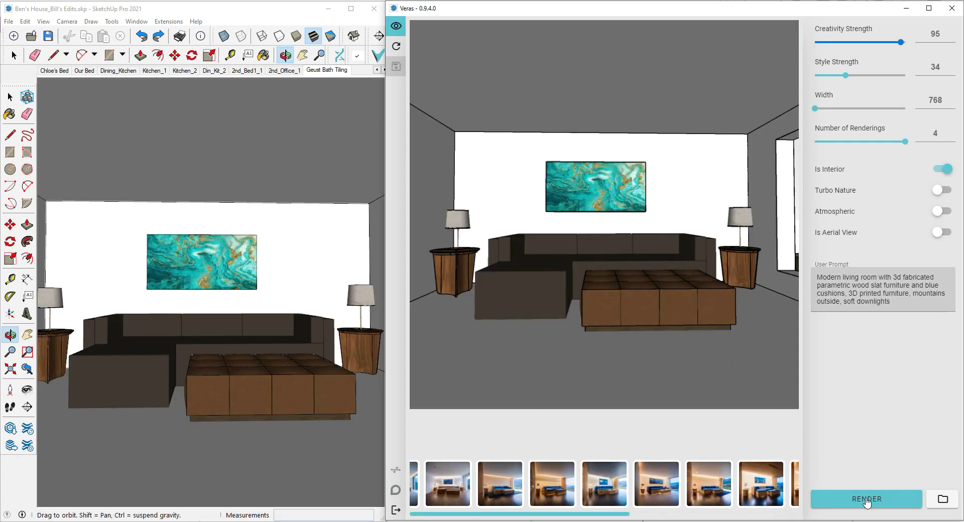
{"action": "left_click", "coordinate": [867, 499]}
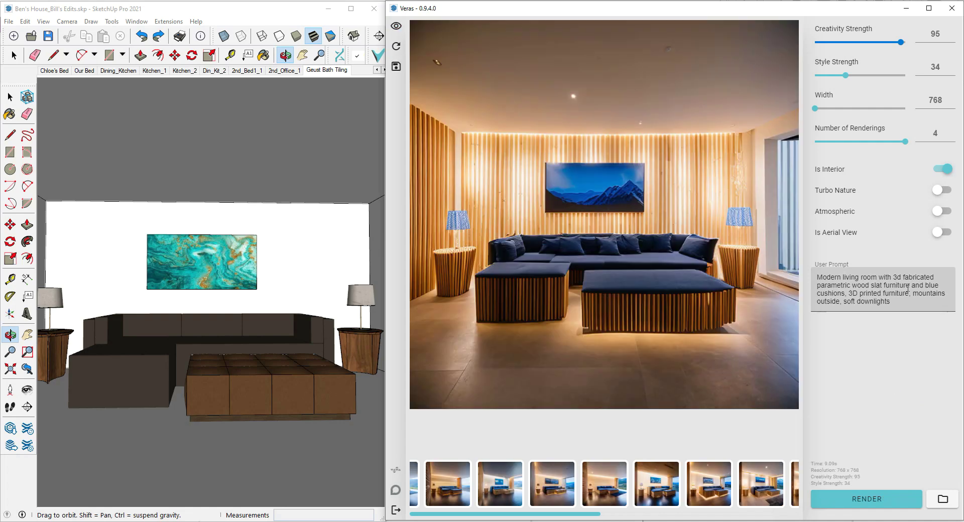
- Change the cushion colour word "blue" in the user prompt and render the living room again
{"action": "left_click", "coordinate": [942, 291]}
{"action": "left_click_drag", "start_coordinate": [938, 285], "coordinate": [929, 286]}
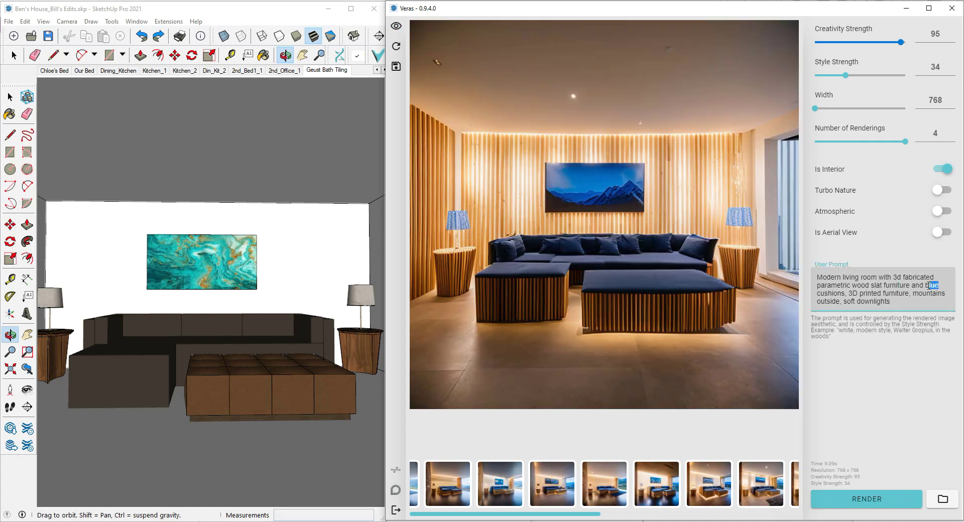
{"action": "type", "text": "bu"}
{"action": "left_click", "coordinate": [862, 500]}
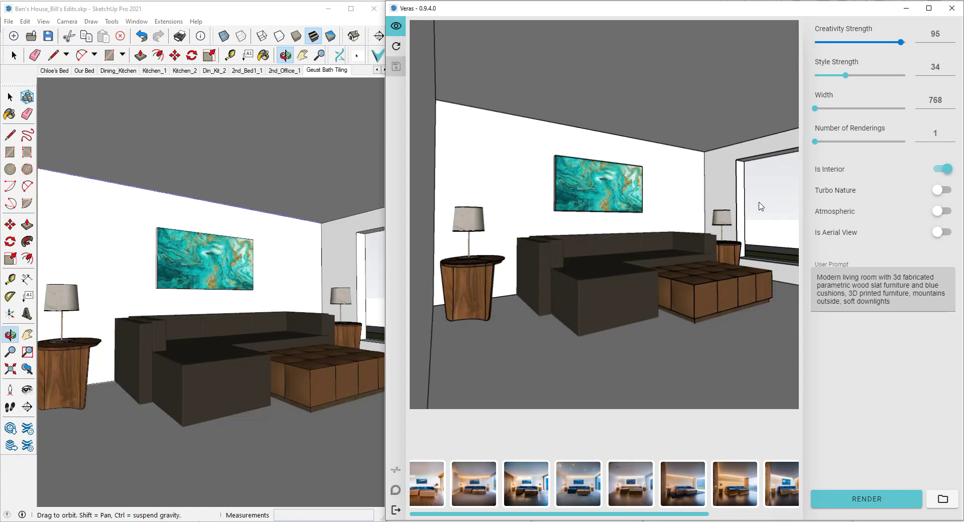
- Render the living room view with the sectional sofa and teal wall art using the existing blue cushions prompt
{"action": "left_click", "coordinate": [889, 500]}
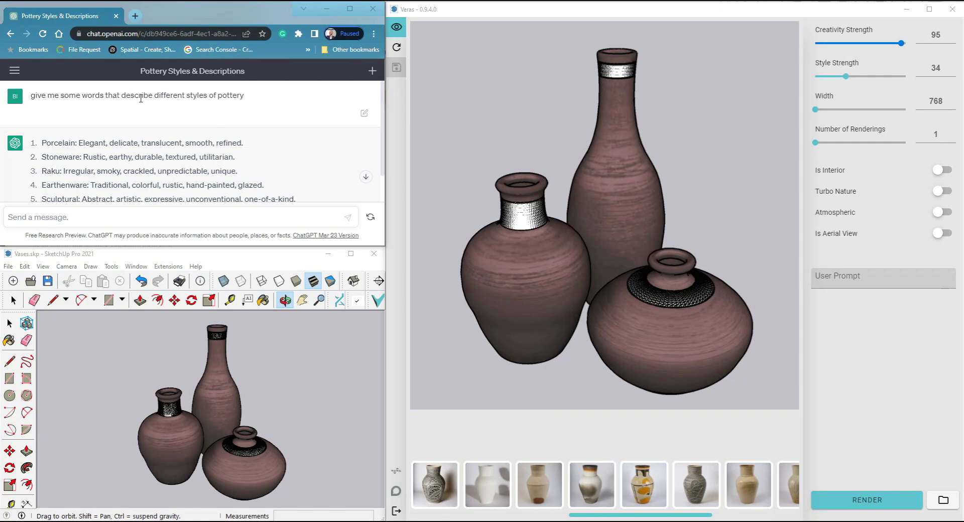
- Copy the Earthenware description from the ChatGPT pottery list and paste it as the Veras user prompt for the vases
{"action": "left_click_drag", "start_coordinate": [33, 95], "coordinate": [246, 99]}
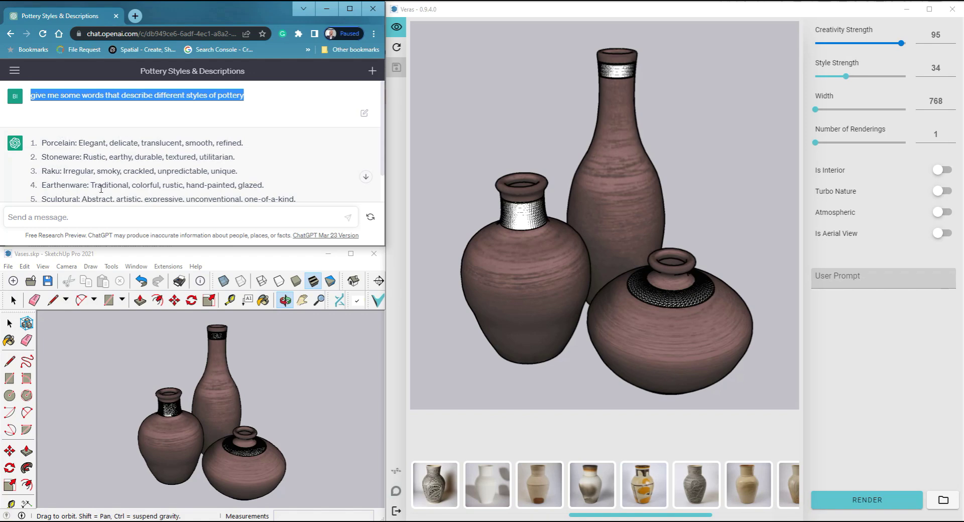
{"action": "left_click", "coordinate": [43, 184]}
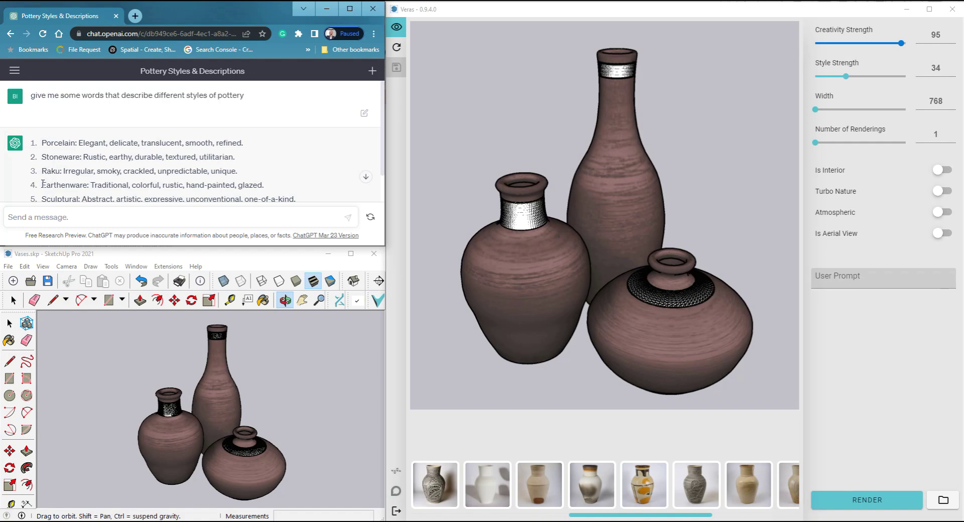
{"action": "left_click_drag", "start_coordinate": [45, 181], "coordinate": [260, 181]}
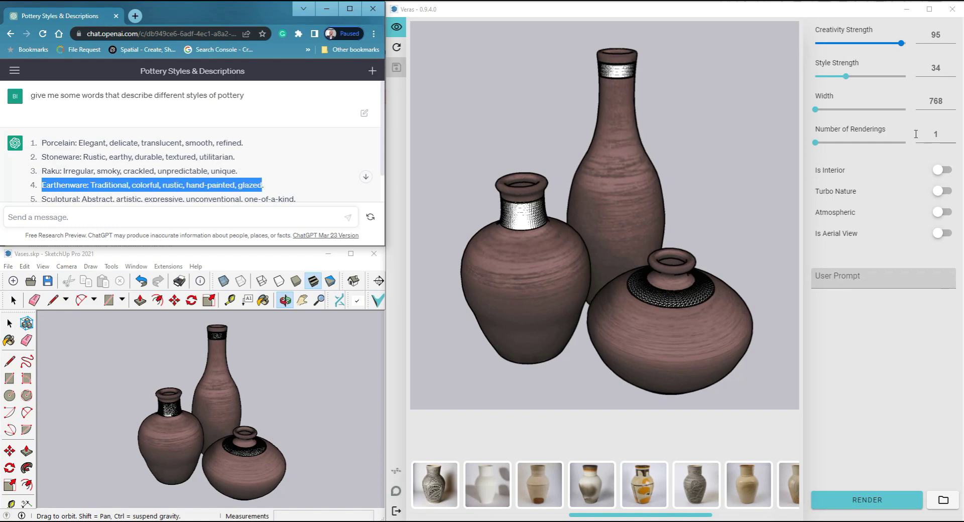
{"action": "left_click", "coordinate": [858, 283]}
{"action": "key", "text": "ctrl+v"}
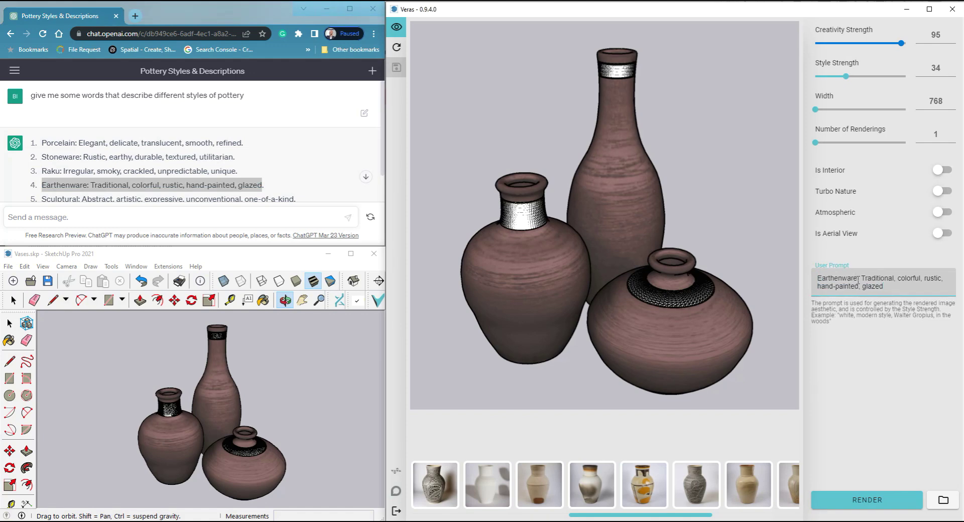
- Reword the prompt to "Earthenware pottery that is traditional, colorful, rustic, hand-painted, glazed" and render the vases
{"action": "left_click", "coordinate": [863, 280]}
{"action": "key", "text": "BackSpace"}
{"action": "key", "text": "BackSpace"}
{"action": "type", "text": "pottery th at is"}
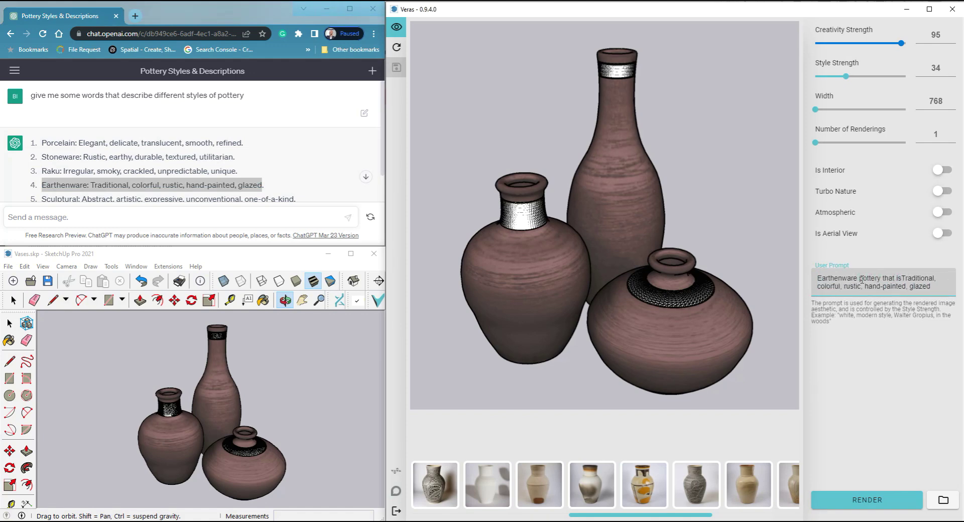
{"action": "key", "text": "Right"}
{"action": "key", "text": "Delete"}
{"action": "type", "text": "t"}
{"action": "left_click", "coordinate": [872, 502]}
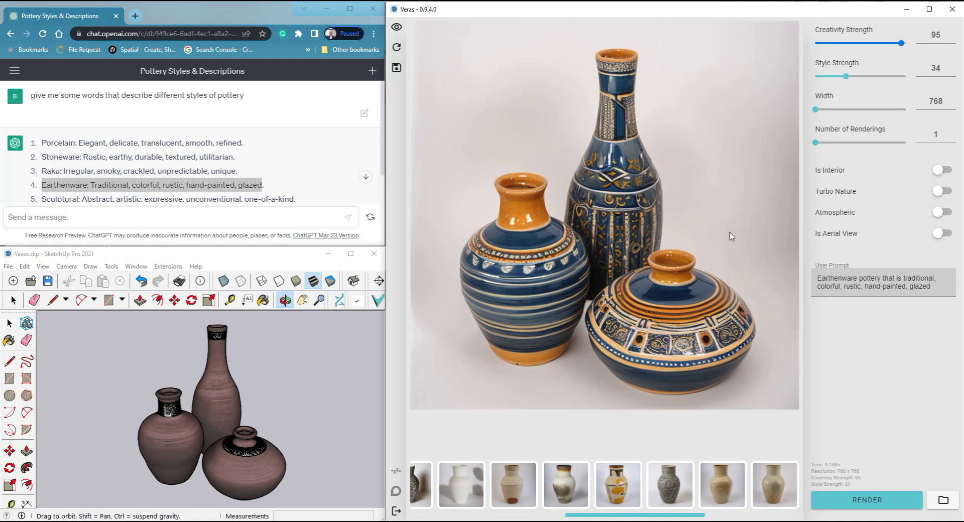
- Copy the Sculptural description from the ChatGPT list and replace the Veras user prompt with it
{"action": "left_click", "coordinate": [382, 160]}
{"action": "scroll", "coordinate": [382, 162], "scroll_direction": "down", "scroll_amount": 1}
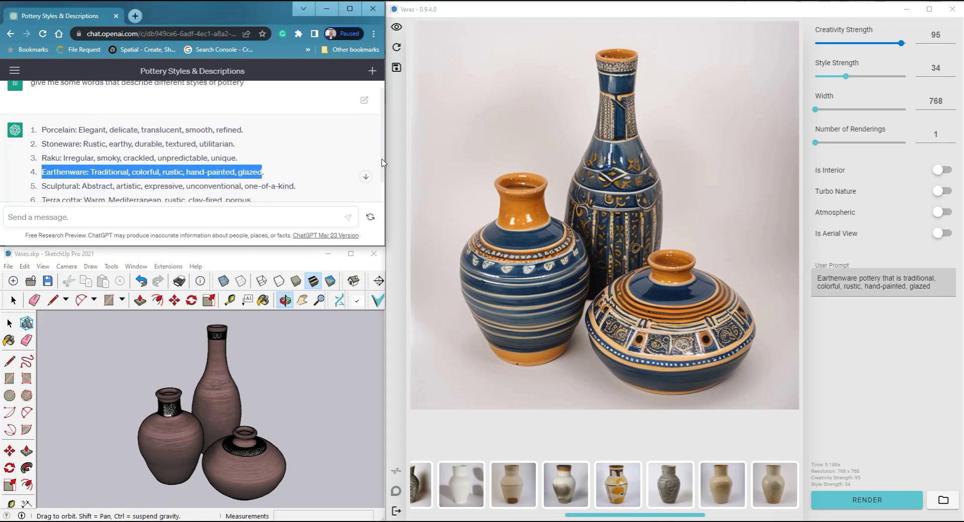
{"action": "scroll", "coordinate": [383, 162], "scroll_direction": "down", "scroll_amount": 1}
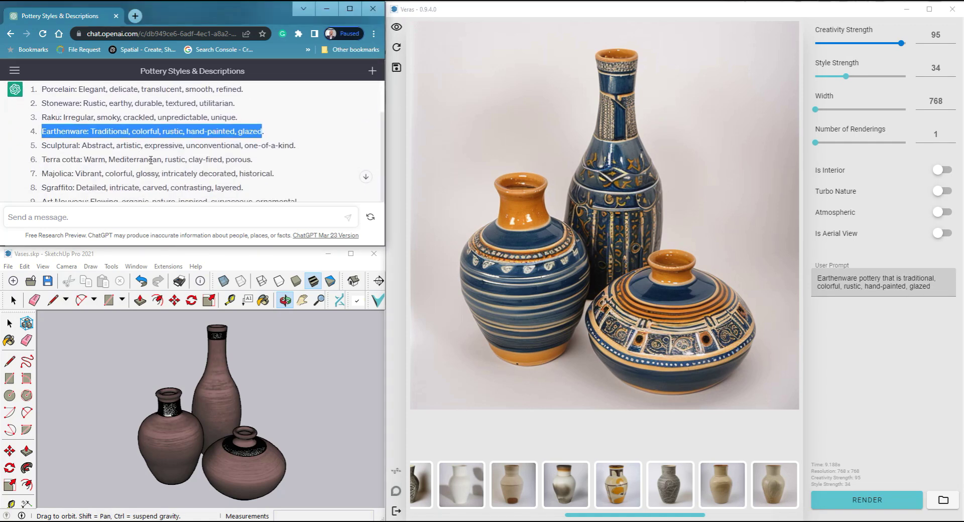
{"action": "left_click_drag", "start_coordinate": [300, 147], "coordinate": [29, 146]}
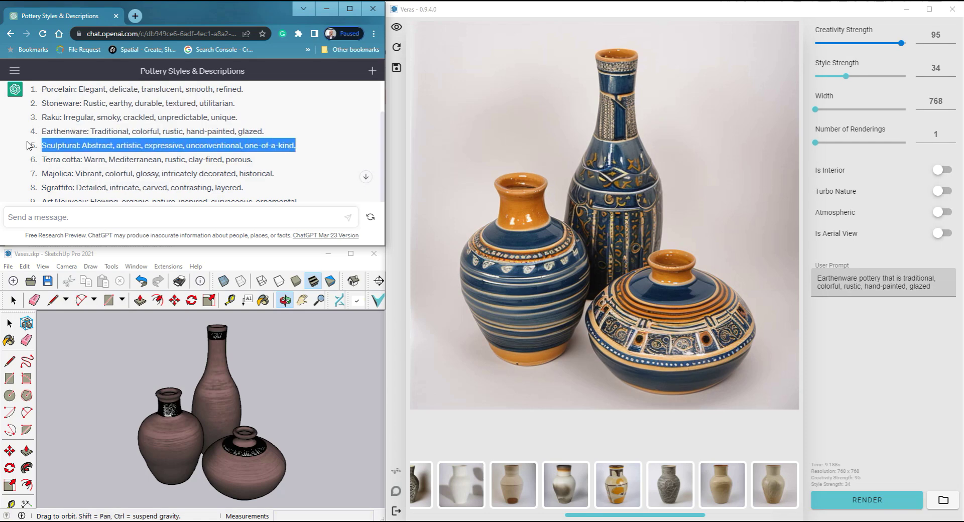
{"action": "left_click", "coordinate": [883, 275]}
{"action": "key", "text": "ctrl+a"}
{"action": "key", "text": "ctrl+v"}
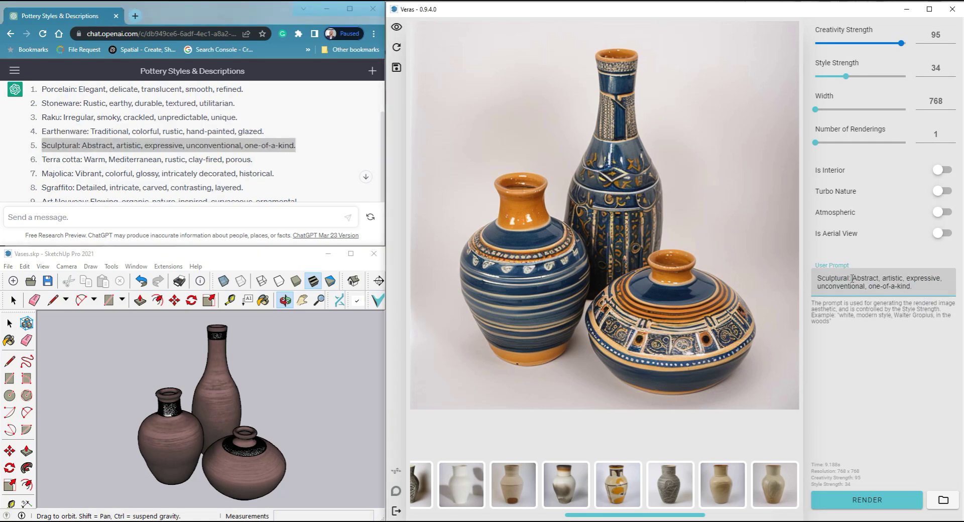
- Reword the prompt to "Sculptural pottery that is abstract, artistic, expressive, unconventional, one-of-a-kind" and render the vases
{"action": "left_click", "coordinate": [859, 276]}
{"action": "key", "text": "BackSpace"}
{"action": "type", "text": "pottery th"}
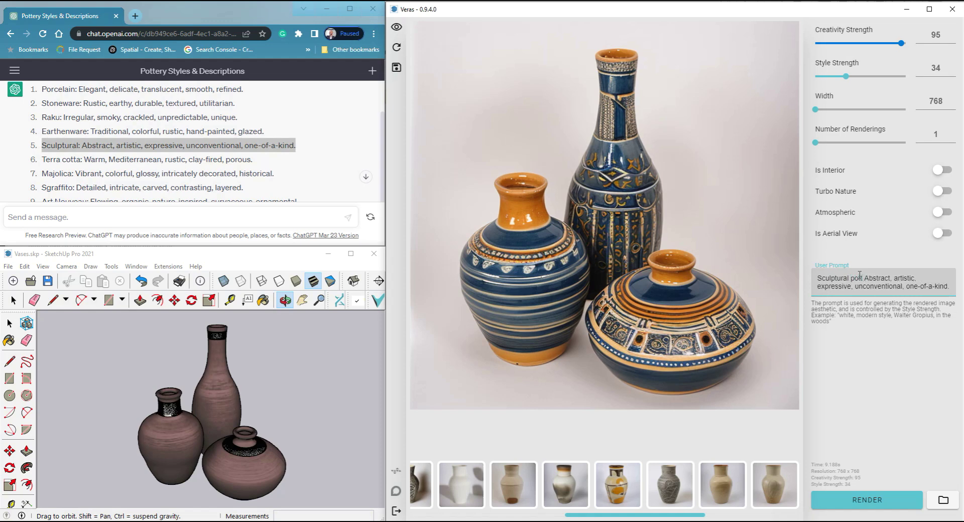
{"action": "type", "text": "at is"}
{"action": "key", "text": "Delete"}
{"action": "type", "text": "a"}
{"action": "left_click", "coordinate": [870, 498]}
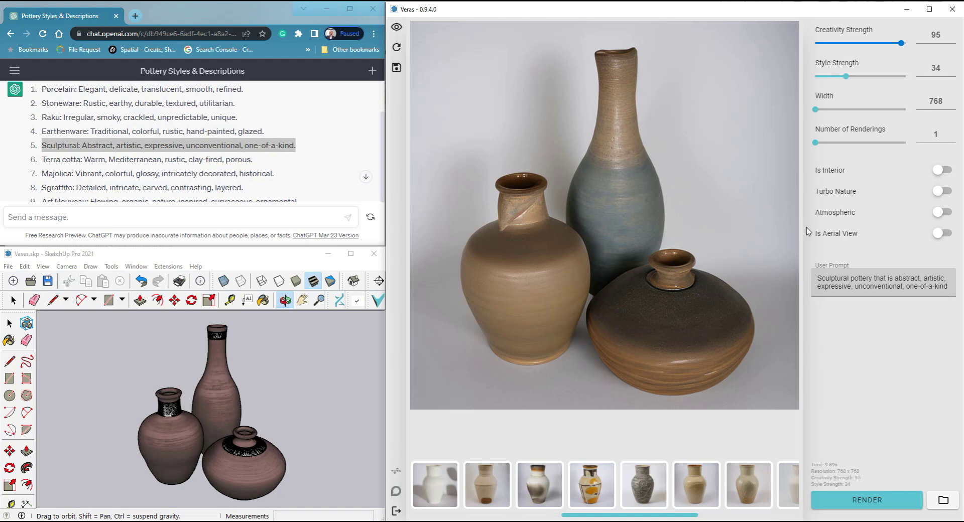
- Copy the Majolica description from the ChatGPT list and replace the Veras user prompt with it
{"action": "left_click", "coordinate": [116, 159]}
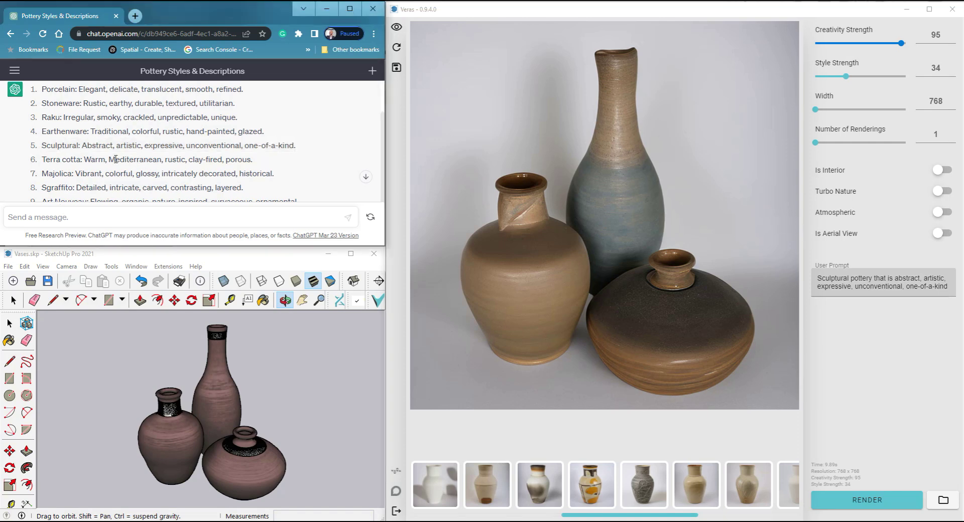
{"action": "left_click_drag", "start_coordinate": [275, 173], "coordinate": [43, 174]}
{"action": "key", "text": "ctrl+c"}
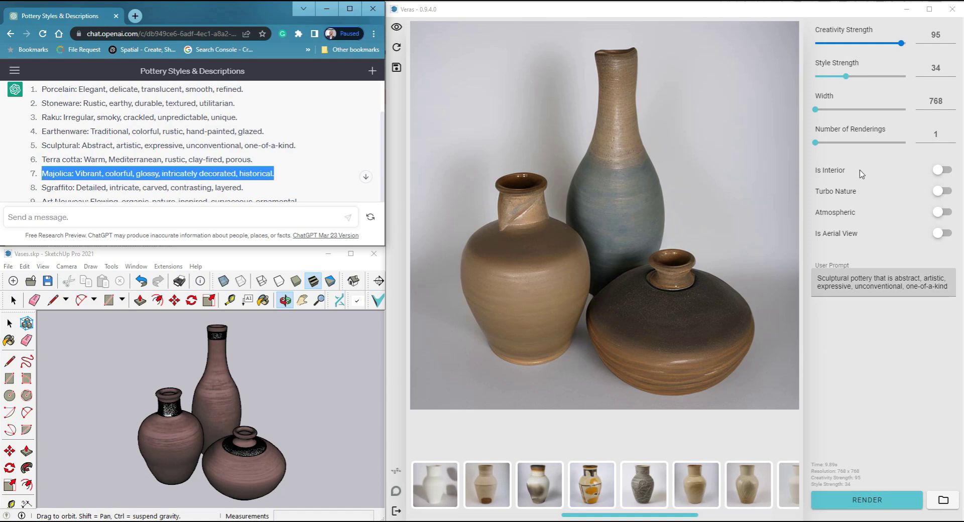
{"action": "left_click_drag", "start_coordinate": [948, 286], "coordinate": [806, 279]}
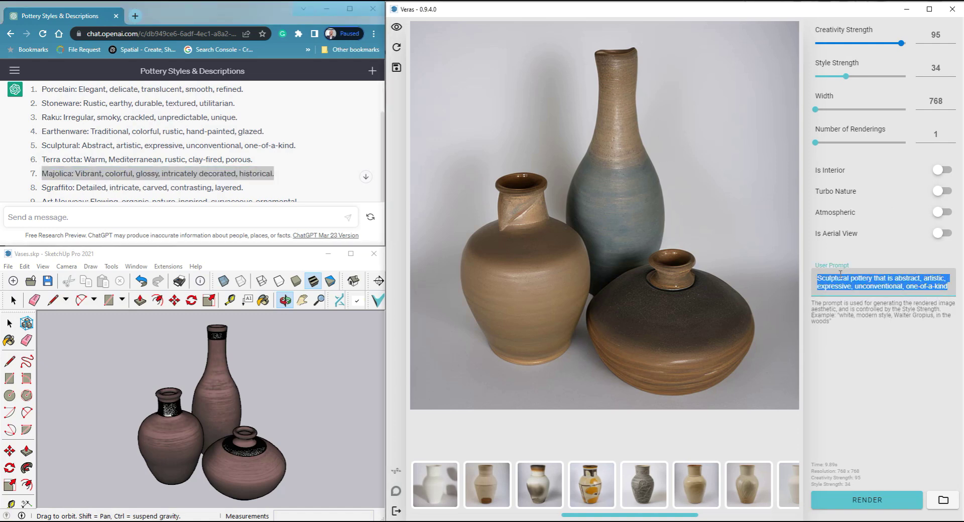
{"action": "key", "text": "ctrl+v"}
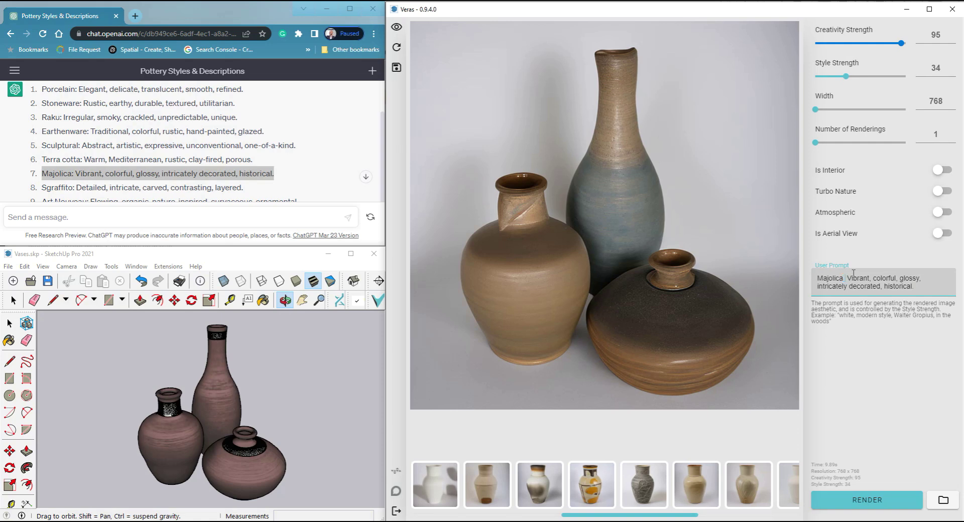
- Reword the prompt to "Majolica pottery that is vibrant, colorful, glossy, intricately decorated, historical." and render the vases
{"action": "type", "text": "pottery"}
{"action": "key", "text": "Delete"}
{"action": "type", "text": "that is"}
{"action": "key", "text": "Delete"}
{"action": "key", "text": "Delete"}
{"action": "type", "text": "v"}
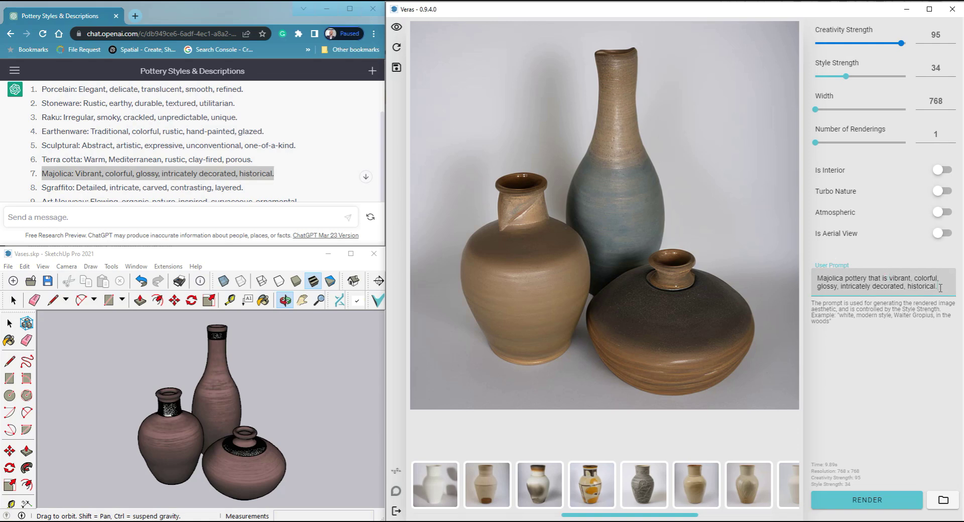
{"action": "left_click", "coordinate": [866, 500]}
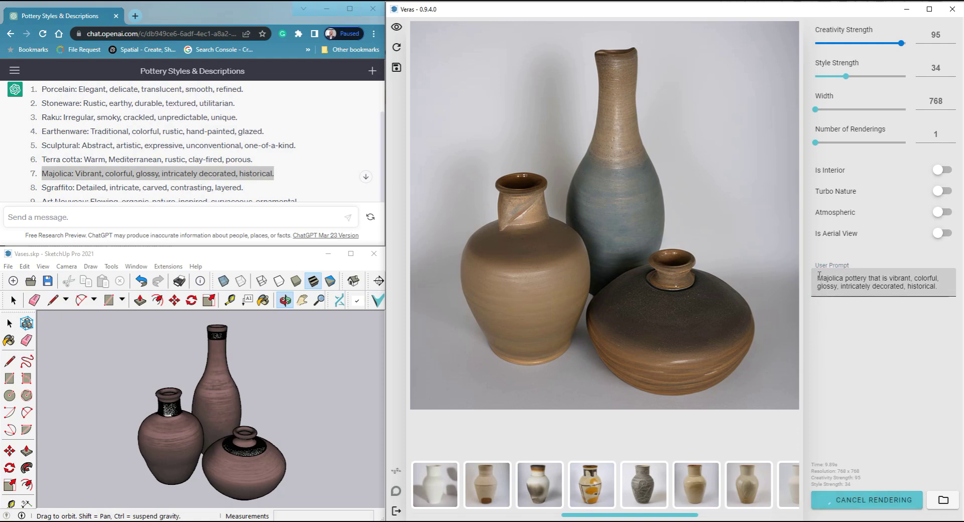
{"action": "left_click_drag", "start_coordinate": [819, 278], "coordinate": [946, 278]}
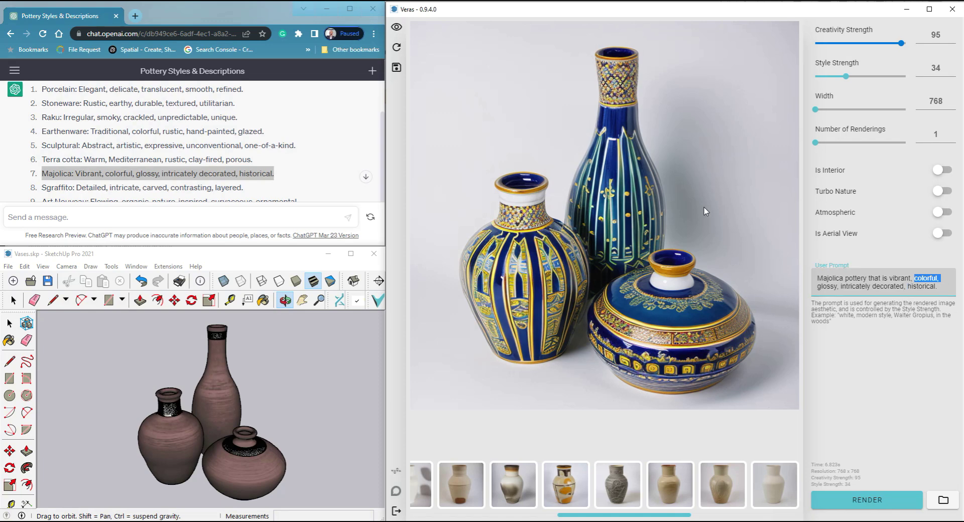
- Copy the Sgraffito description from the ChatGPT list and replace the Veras user prompt with it
{"action": "left_click", "coordinate": [173, 178]}
{"action": "scroll", "coordinate": [173, 178], "scroll_direction": "down", "scroll_amount": 2}
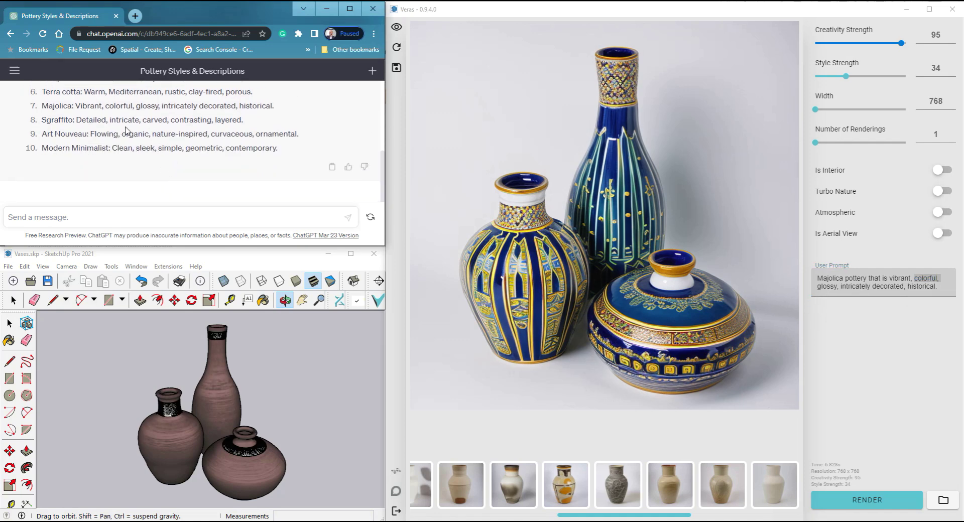
{"action": "left_click_drag", "start_coordinate": [254, 122], "coordinate": [43, 120]}
{"action": "key", "text": "ctrl+c"}
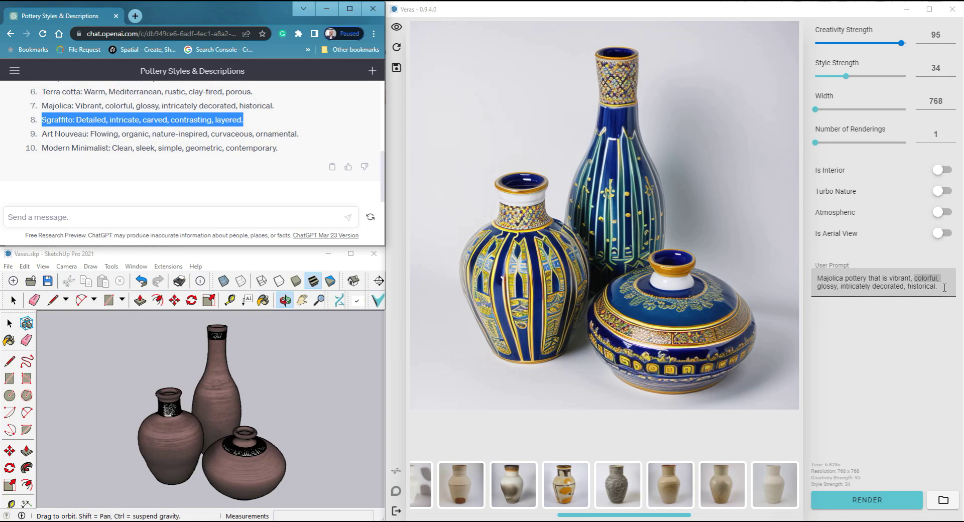
{"action": "triple_click", "coordinate": [854, 282]}
{"action": "key", "text": "ctrl+v"}
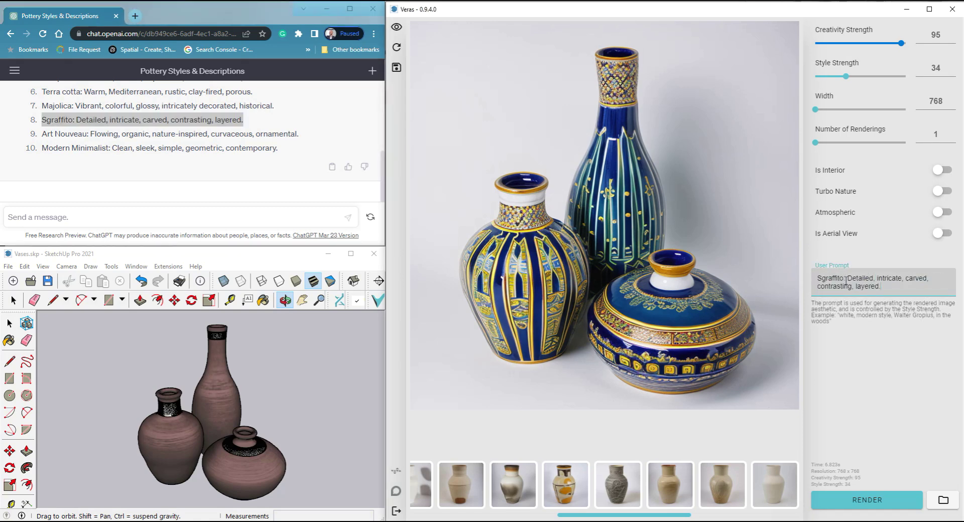
- Reword the prompt to "Sgraffito pottery that is detailed, intricate, carved, contrasting, layered" and render the vases
{"action": "key", "text": "BackSpace"}
{"action": "type", "text": ","}
{"action": "type", "text": "pottery that "}
{"action": "type", "text": "is"}
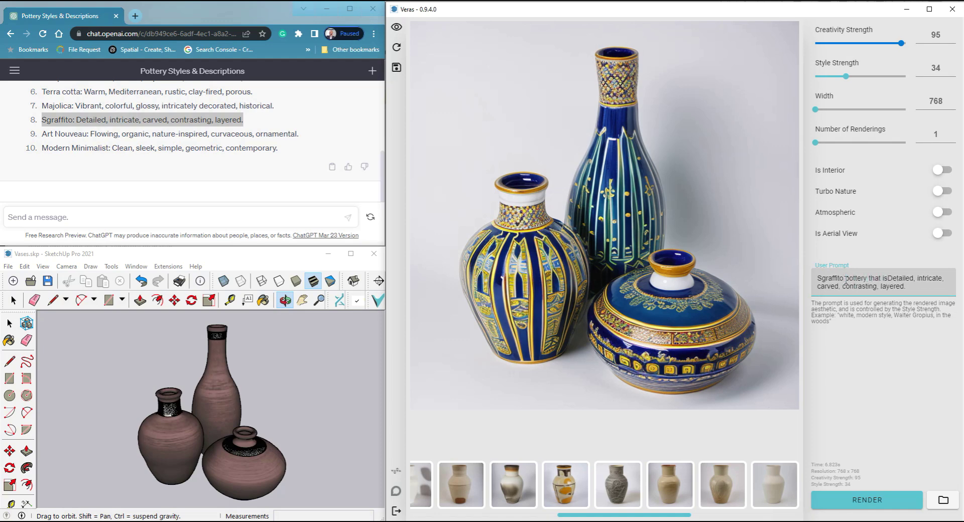
{"action": "key", "text": "Delete"}
{"action": "type", "text": "d"}
{"action": "left_click", "coordinate": [880, 498]}
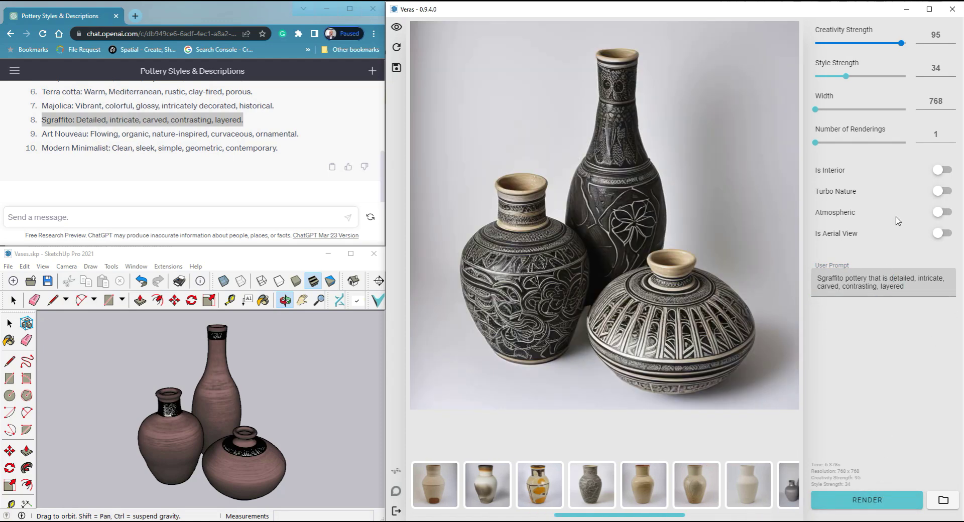